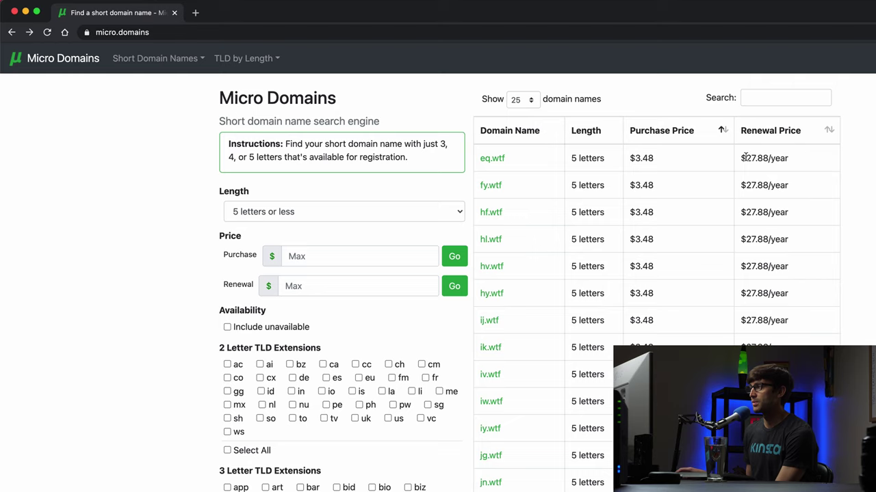
Check the renewal price of eq.wtf, open its details page and follow the purchase link to Namecheap
{"action": "left_click_drag", "start_coordinate": [746, 158], "coordinate": [777, 160]}
{"action": "left_click", "coordinate": [776, 168]}
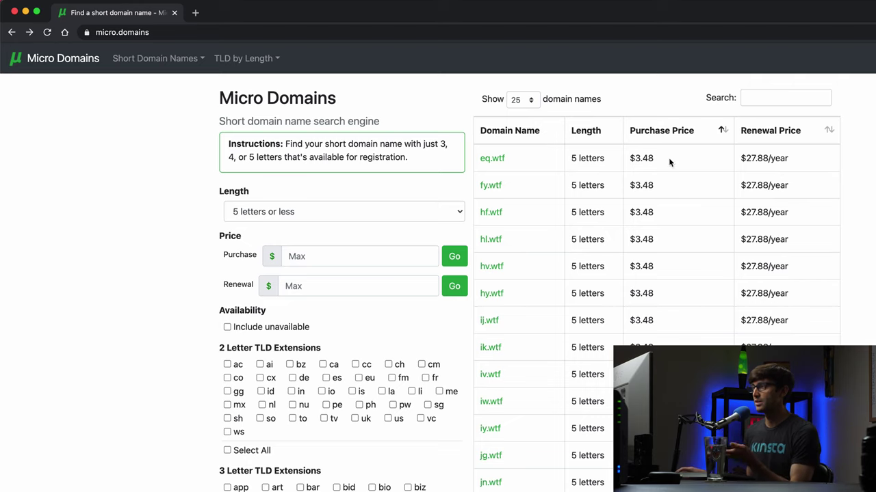
{"action": "left_click", "coordinate": [496, 162]}
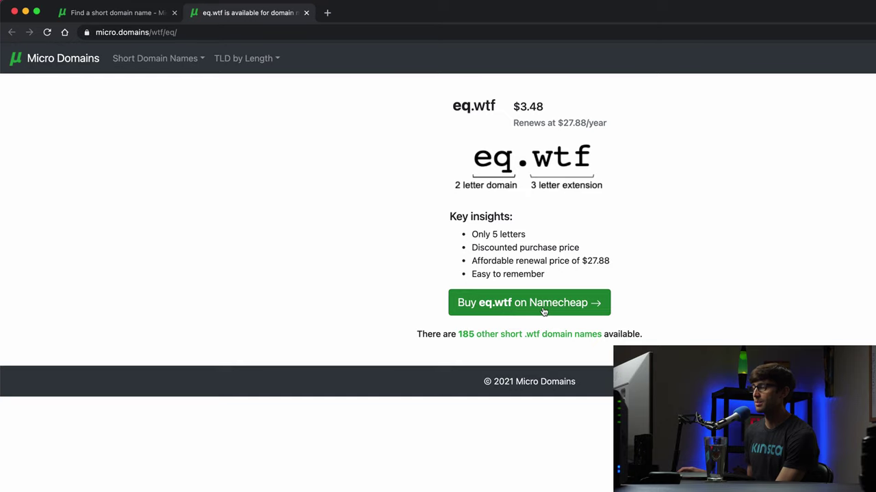
{"action": "left_click", "coordinate": [583, 304]}
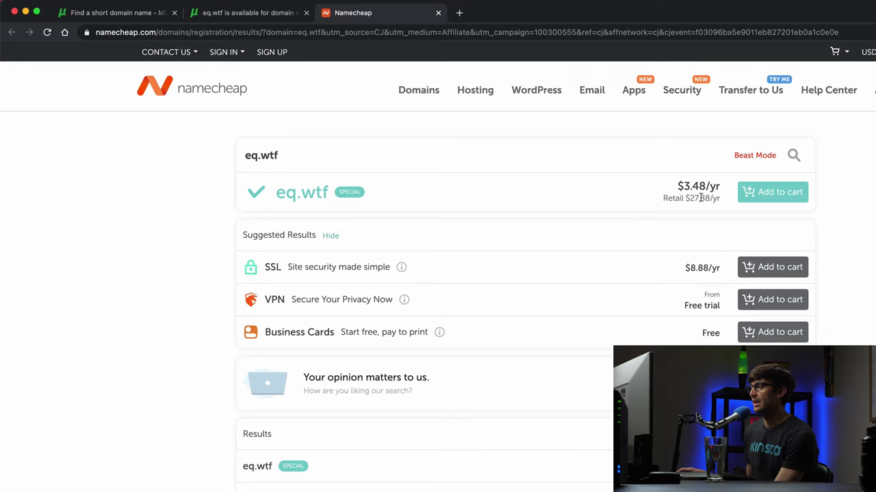
Check the retail price of eq.wtf on Namecheap and return to the Micro Domains list, closing both extra pages
{"action": "left_click_drag", "start_coordinate": [684, 198], "coordinate": [718, 198]}
{"action": "left_click", "coordinate": [699, 196]}
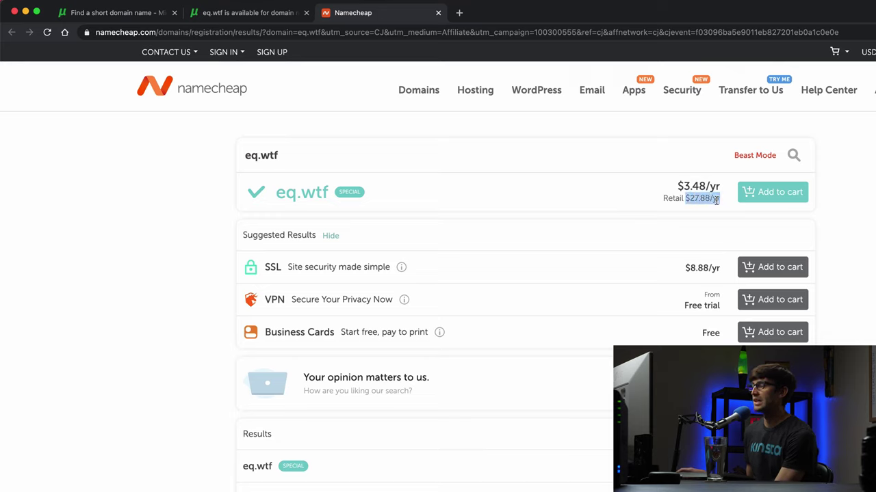
{"action": "left_click", "coordinate": [438, 12]}
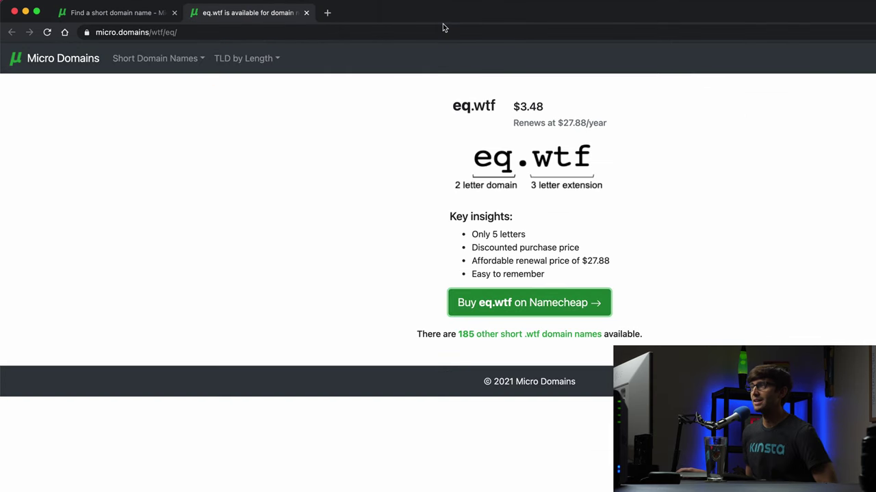
{"action": "left_click", "coordinate": [305, 13]}
Filter the domain list to the .io extension and limit the length to 4 letters or less
{"action": "scroll", "coordinate": [384, 342], "scroll_direction": "down", "scroll_amount": 2}
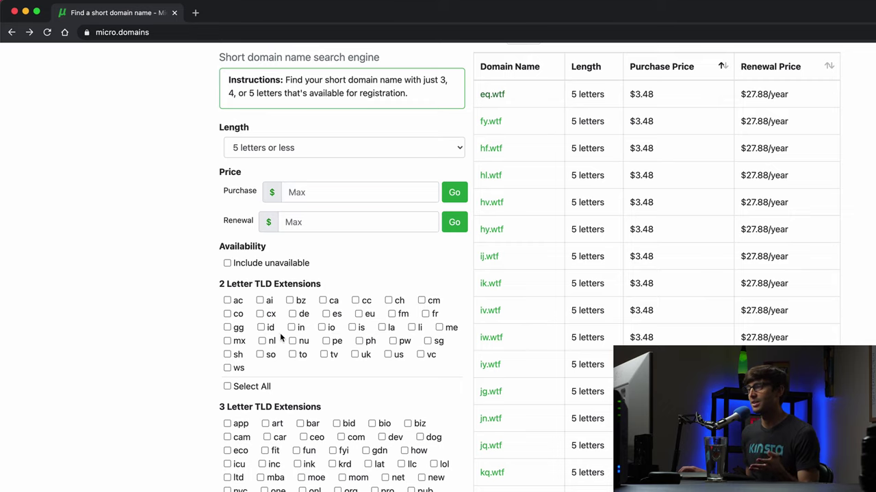
{"action": "left_click", "coordinate": [322, 328]}
{"action": "scroll", "coordinate": [394, 335], "scroll_direction": "up", "scroll_amount": 1}
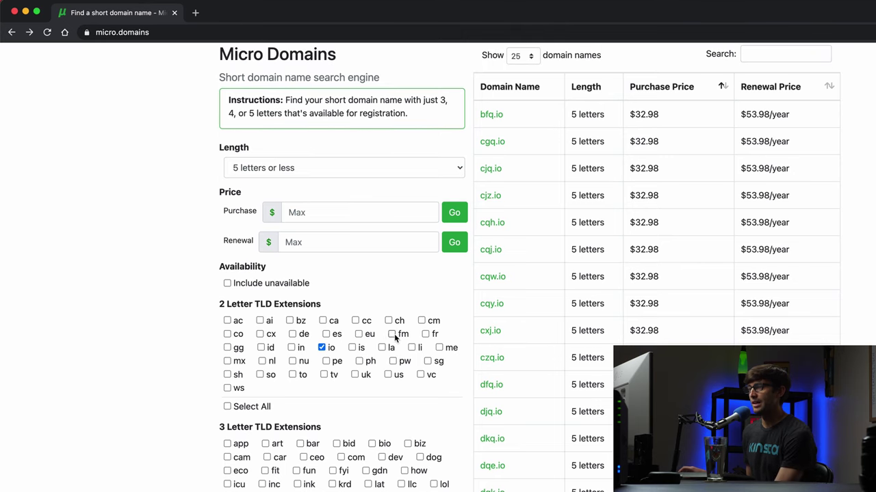
{"action": "scroll", "coordinate": [383, 316], "scroll_direction": "up", "scroll_amount": 2}
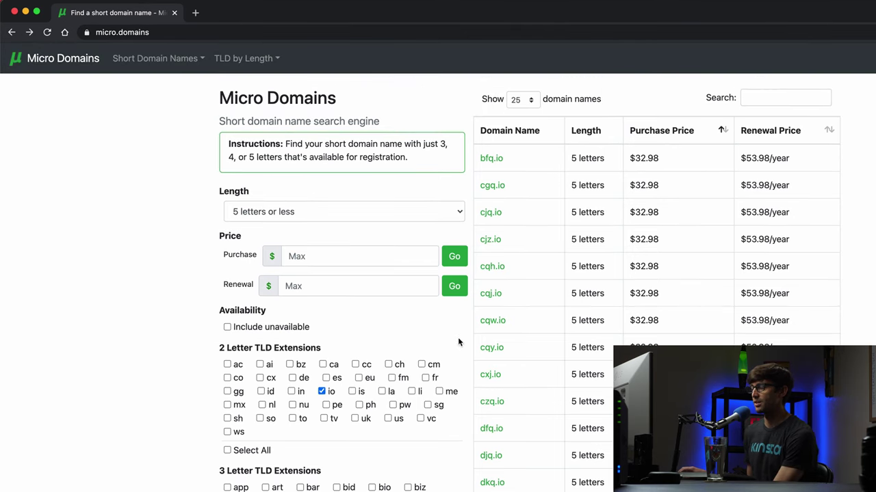
{"action": "left_click", "coordinate": [317, 211]}
{"action": "left_click", "coordinate": [310, 226]}
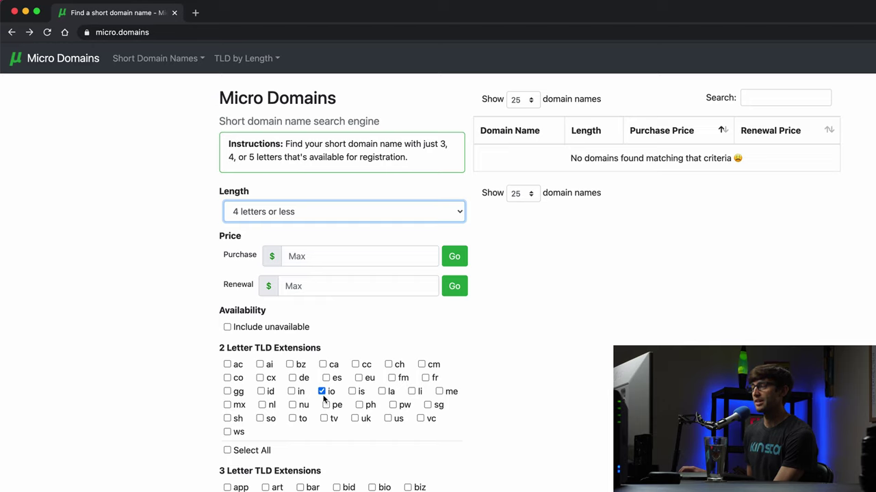
Clear the .io extension filter and list domains of any extension with 4 letters or less
{"action": "left_click", "coordinate": [306, 209]}
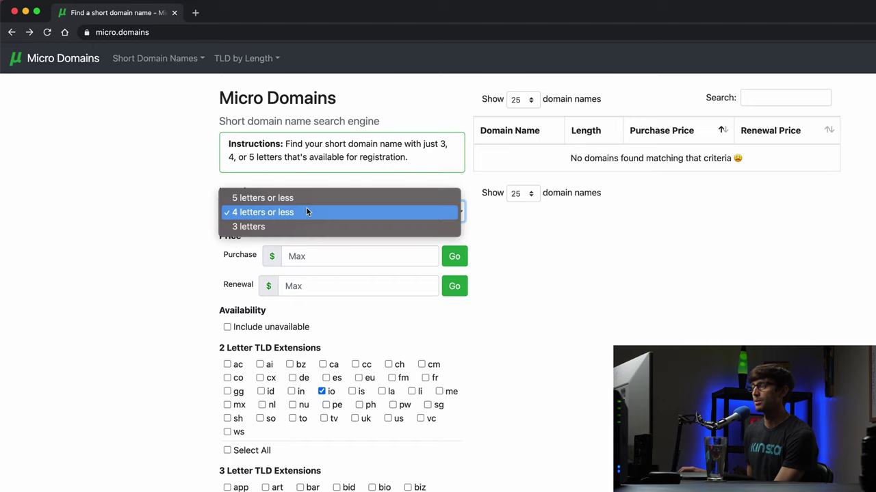
{"action": "left_click", "coordinate": [298, 197]}
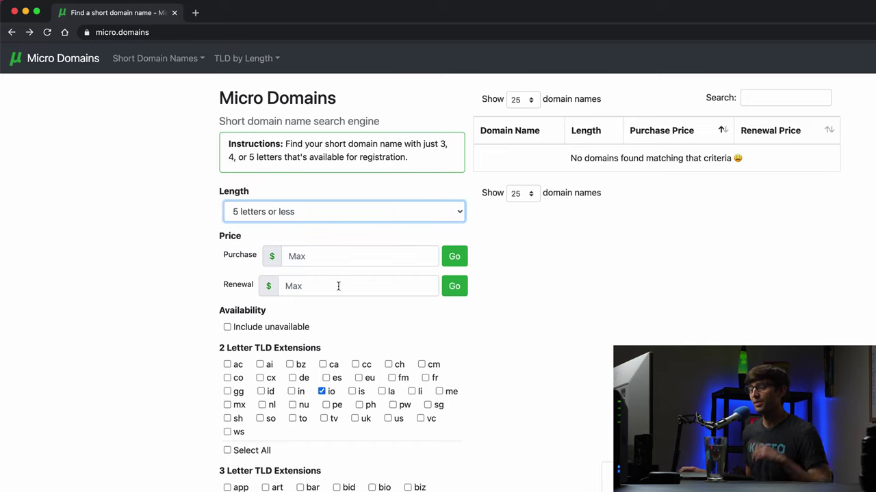
{"action": "left_click", "coordinate": [321, 390]}
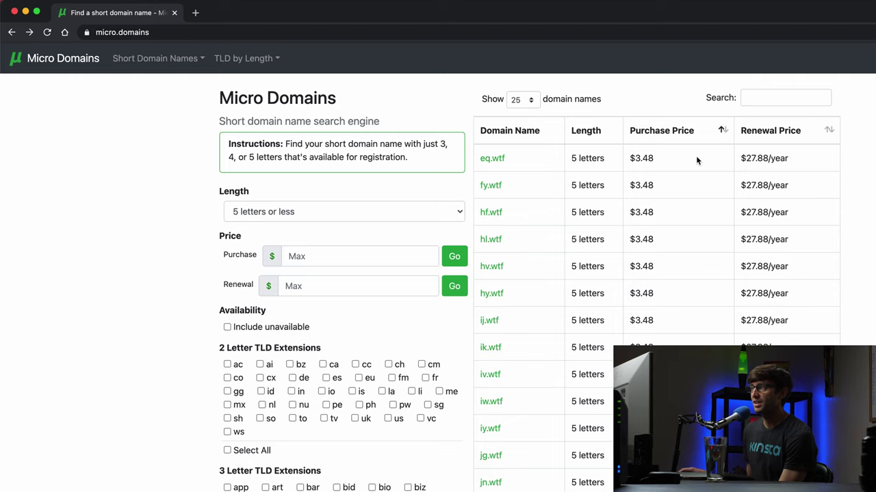
{"action": "left_click", "coordinate": [330, 211]}
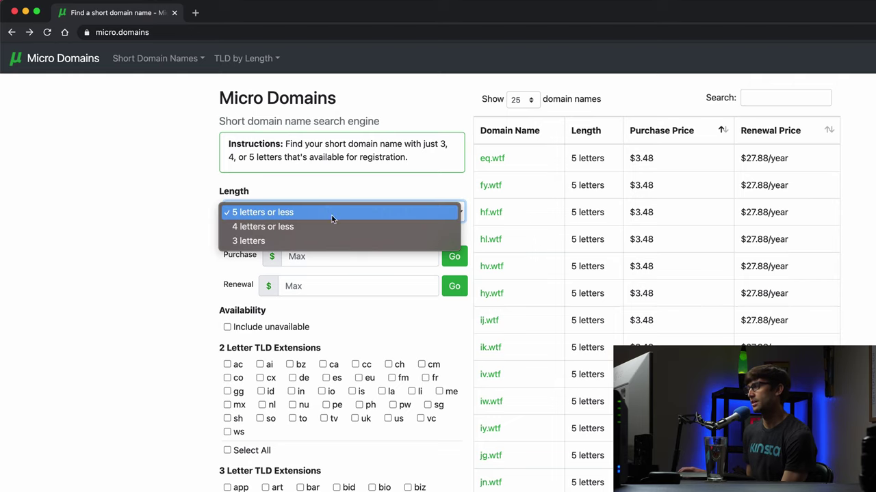
{"action": "left_click", "coordinate": [334, 229]}
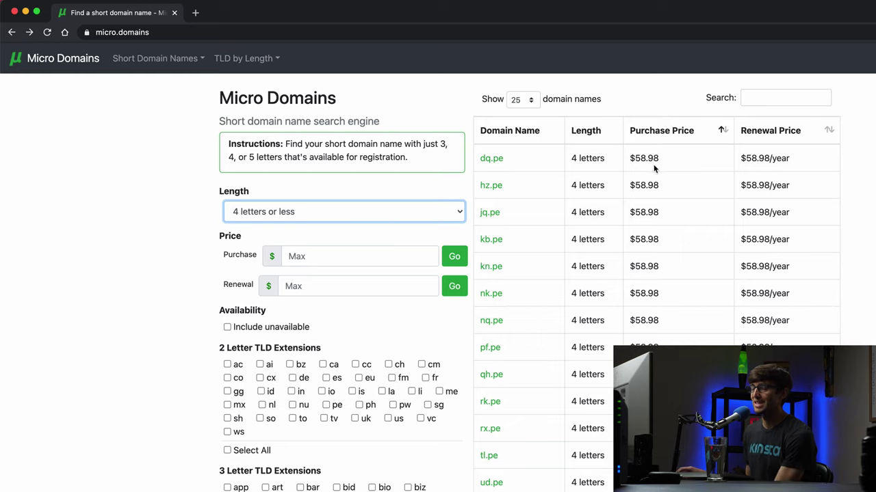
Limit the domain list to 3 letters and look through the purchase and renewal prices
{"action": "left_click", "coordinate": [299, 212]}
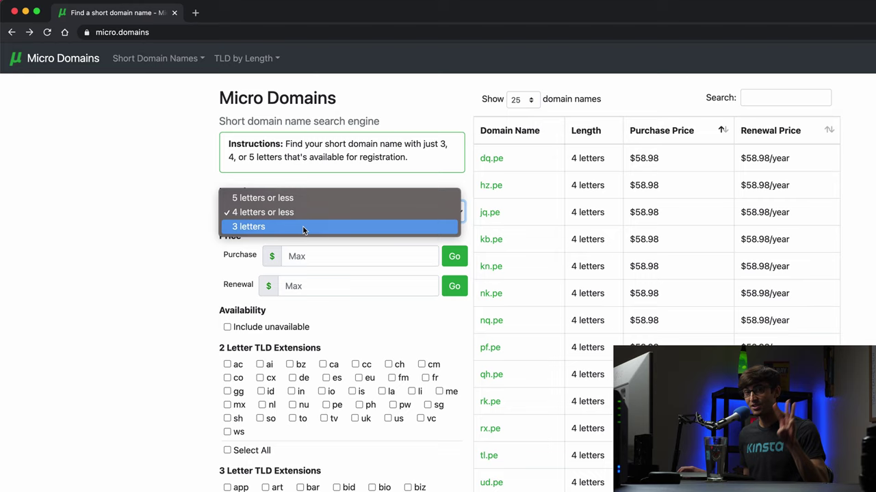
{"action": "left_click", "coordinate": [305, 227]}
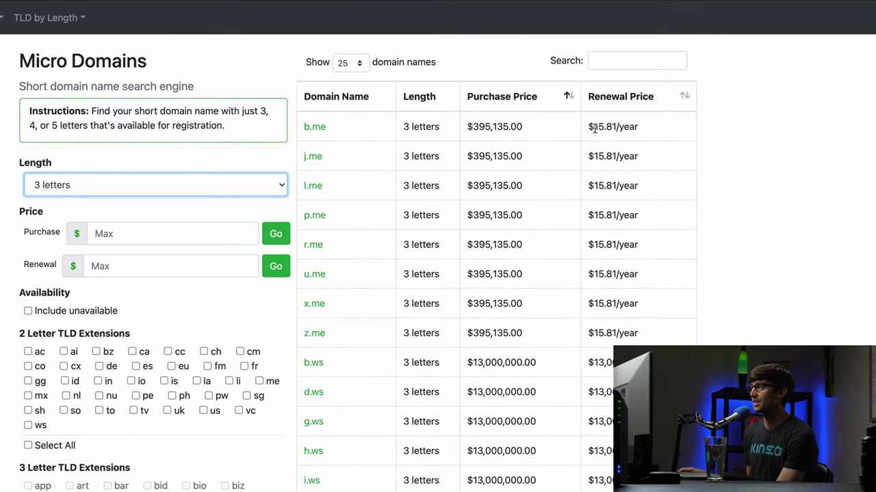
{"action": "left_click_drag", "start_coordinate": [592, 127], "coordinate": [623, 127]}
{"action": "left_click", "coordinate": [622, 126]}
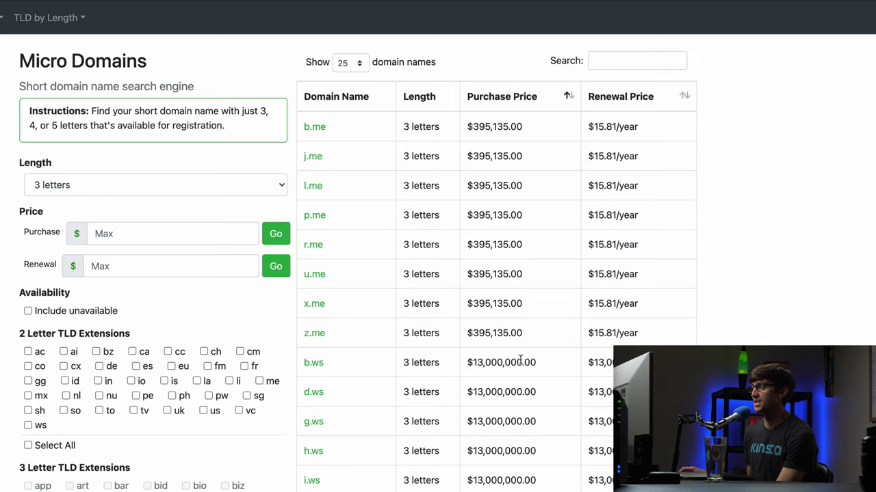
{"action": "scroll", "coordinate": [510, 369], "scroll_direction": "down", "scroll_amount": 5}
{"action": "scroll", "coordinate": [512, 360], "scroll_direction": "up", "scroll_amount": 5}
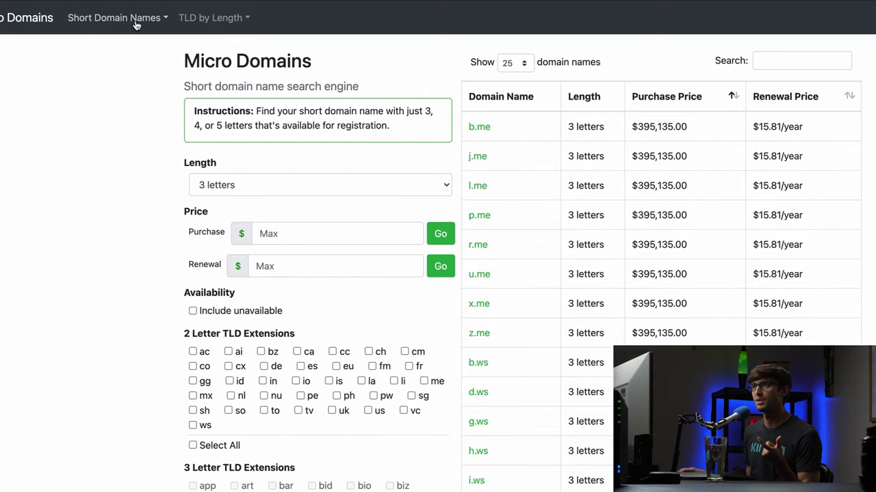
View the information pages on 3 letter and 4 letter domain names and return to the domain search page
{"action": "left_click", "coordinate": [215, 19]}
{"action": "left_click", "coordinate": [202, 85]}
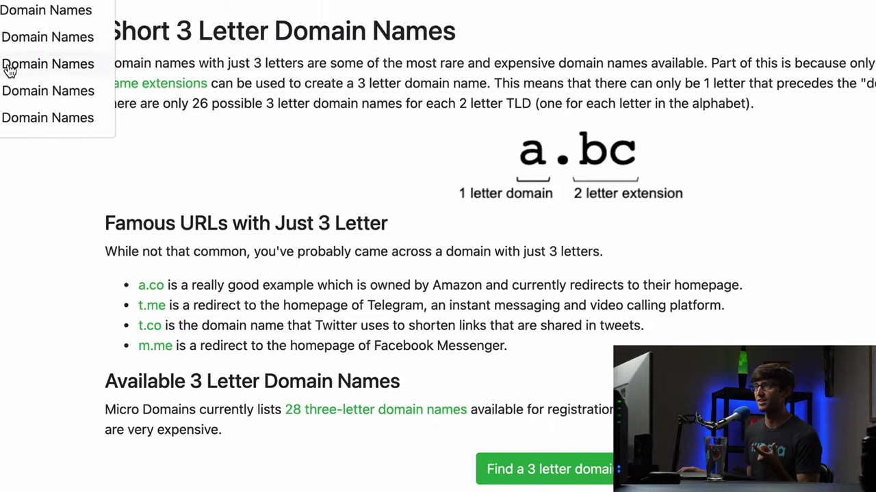
{"action": "left_click", "coordinate": [9, 70]}
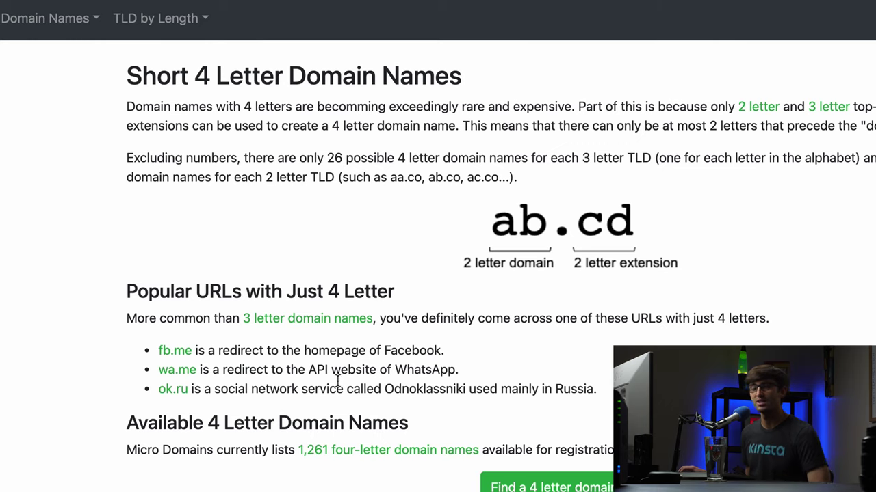
{"action": "left_click", "coordinate": [9, 27]}
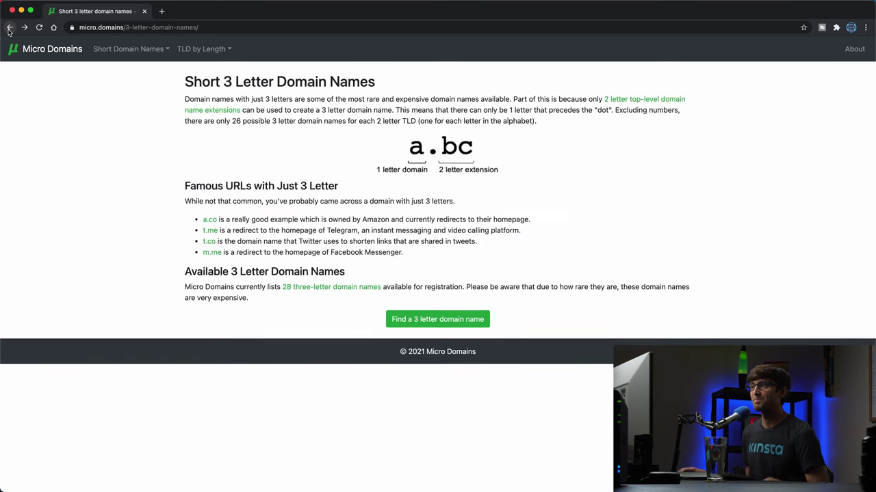
{"action": "left_click", "coordinate": [9, 28]}
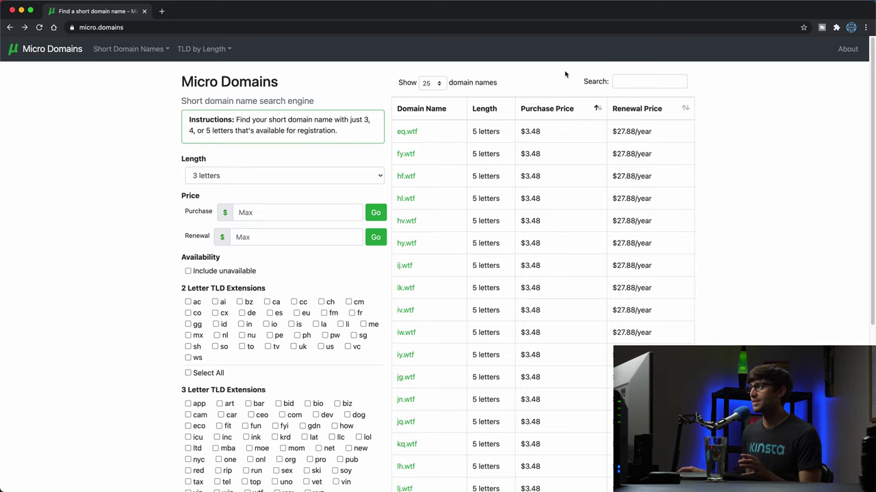
Search the domain list for a first name and check the matching domain's purchase and renewal prices
{"action": "left_click", "coordinate": [626, 81]}
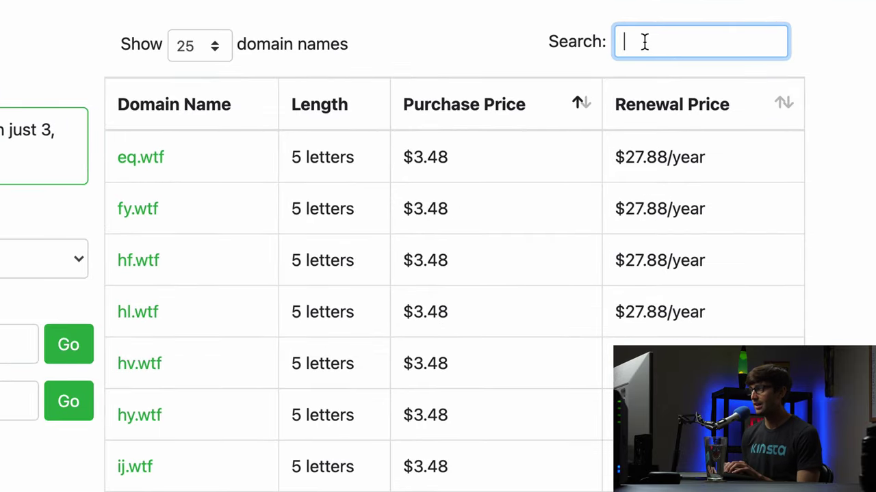
{"action": "type", "text": "tony"}
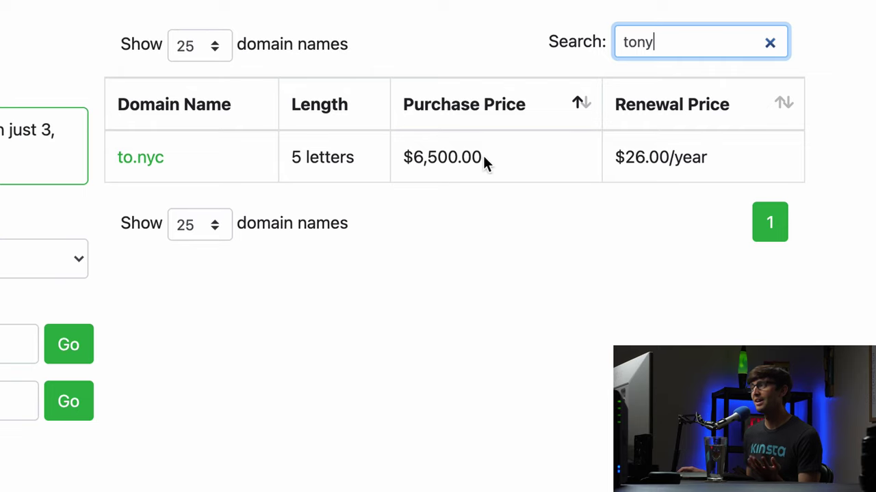
{"action": "left_click_drag", "start_coordinate": [484, 158], "coordinate": [408, 153]}
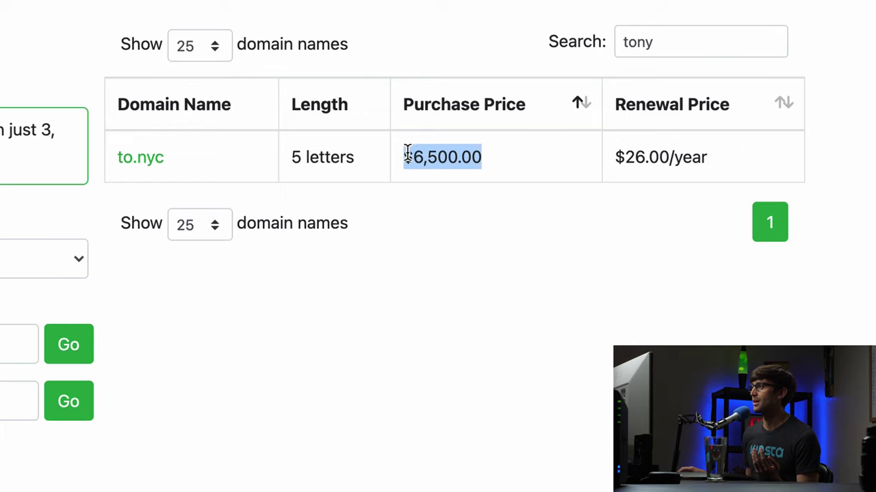
{"action": "left_click_drag", "start_coordinate": [617, 153], "coordinate": [700, 156]}
Search the domain list for "sun" instead and look through the matching names and their prices
{"action": "left_click", "coordinate": [681, 43]}
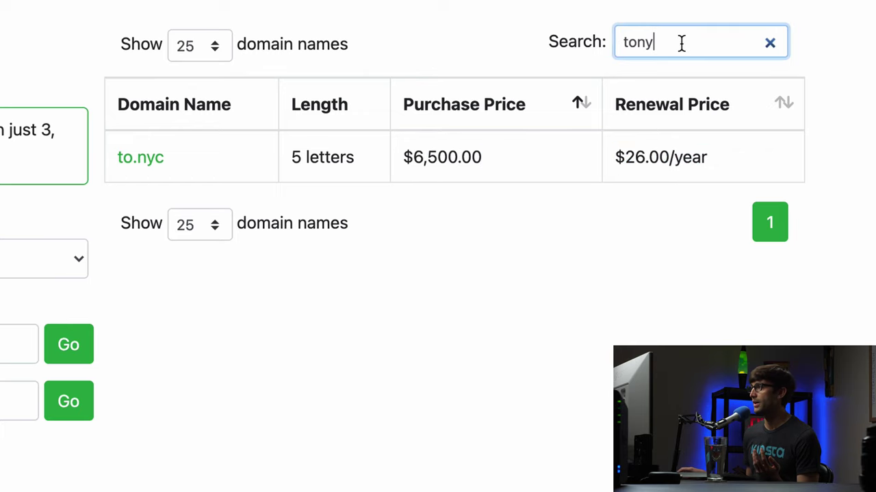
{"action": "key", "text": "super+a"}
{"action": "key", "text": "BackSpace"}
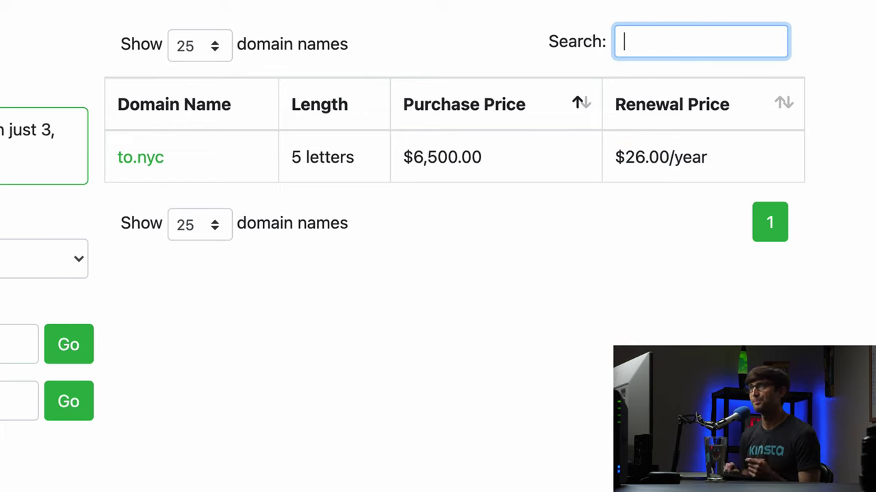
{"action": "type", "text": "su"}
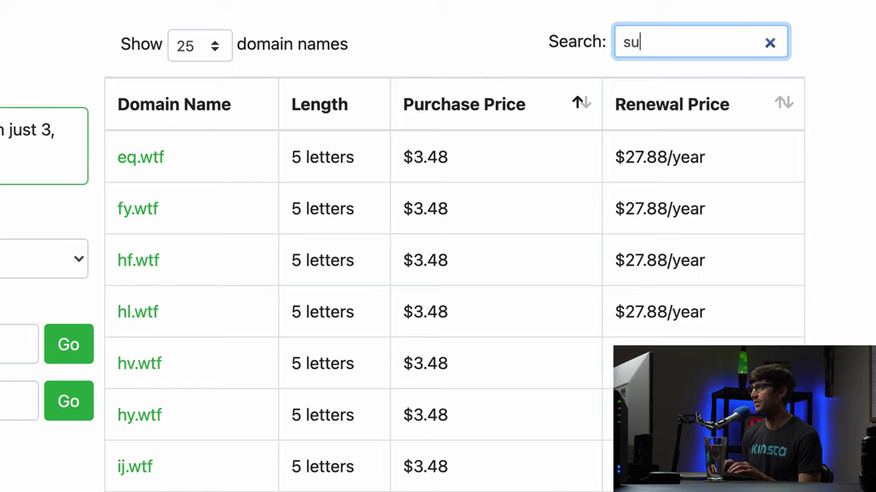
{"action": "type", "text": "n"}
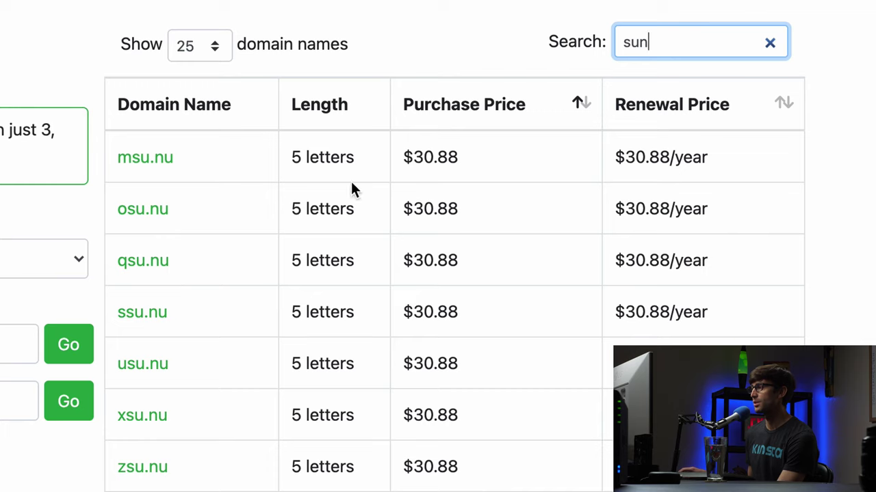
{"action": "left_click_drag", "start_coordinate": [406, 157], "coordinate": [483, 164]}
{"action": "left_click", "coordinate": [347, 485]}
{"action": "scroll", "coordinate": [183, 457], "scroll_direction": "down", "scroll_amount": 3}
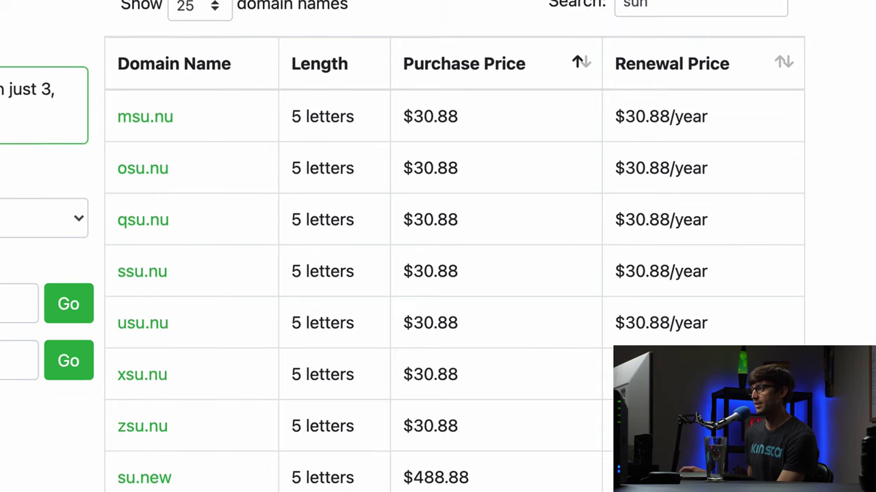
{"action": "scroll", "coordinate": [183, 451], "scroll_direction": "down", "scroll_amount": 3}
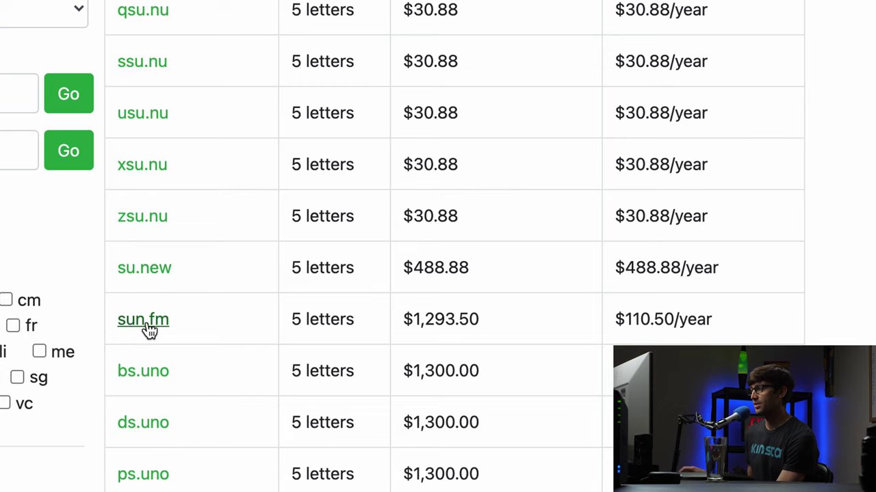
{"action": "scroll", "coordinate": [245, 308], "scroll_direction": "down", "scroll_amount": 6}
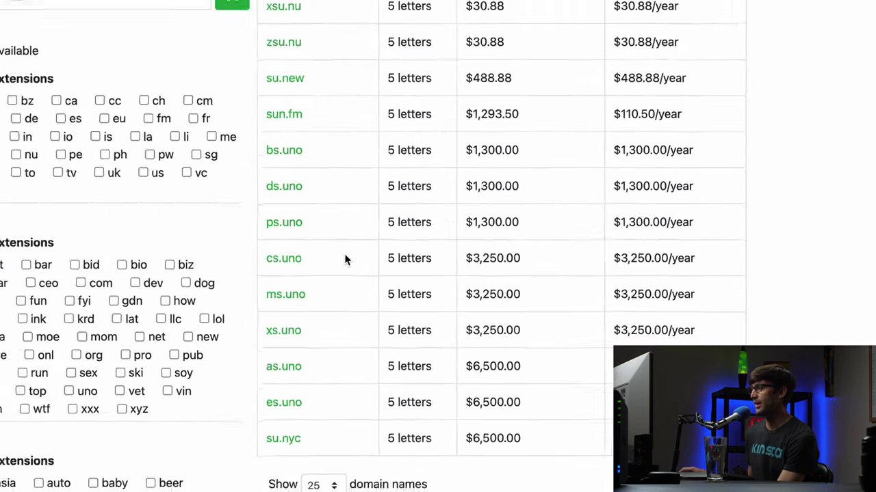
Replace the search term with "yes" to find domains matching that word
{"action": "double_click", "coordinate": [620, 81]}
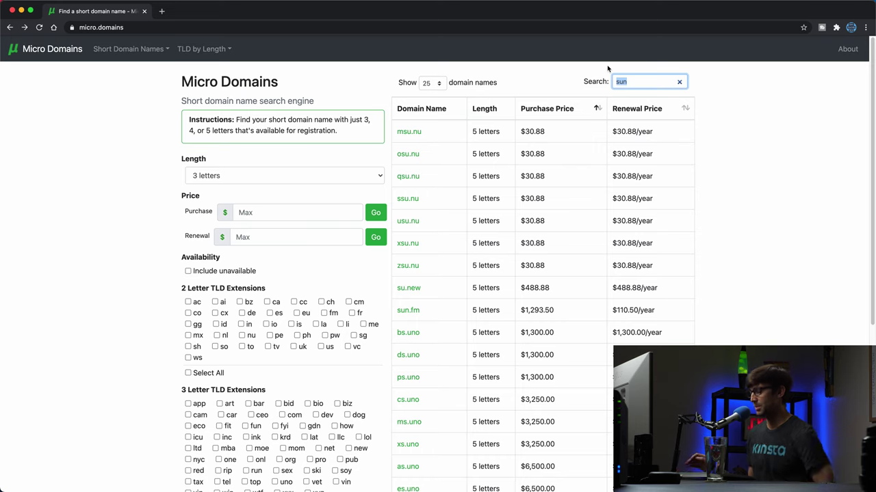
{"action": "key", "text": "BackSpace"}
{"action": "type", "text": "ye"}
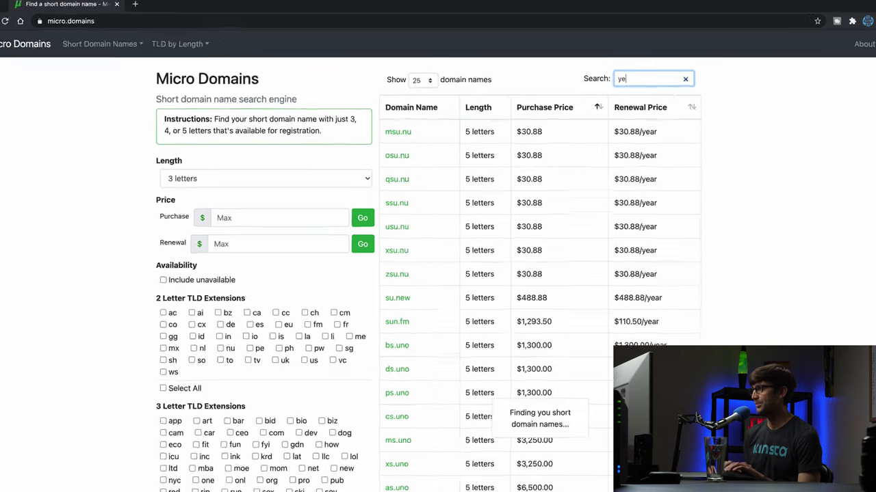
{"action": "type", "text": "s"}
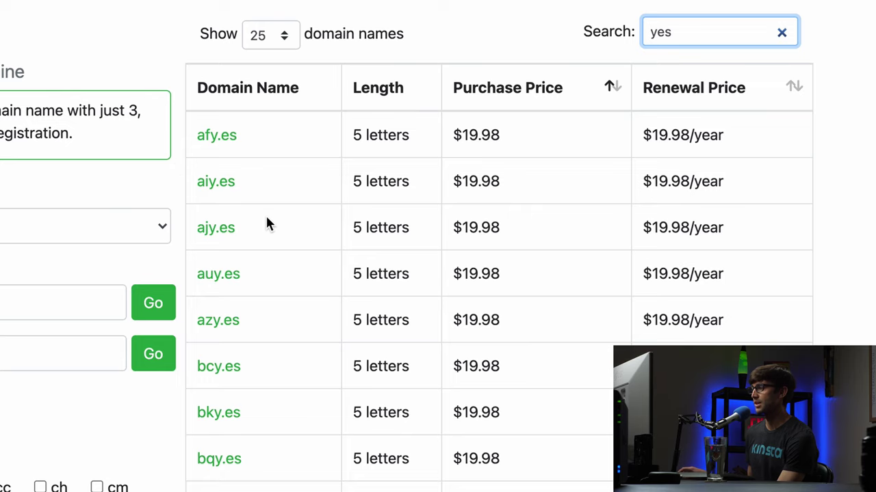
Look through the .es domains matching "yes" across further result pages, up to page 5
{"action": "scroll", "coordinate": [266, 215], "scroll_direction": "down", "scroll_amount": 3}
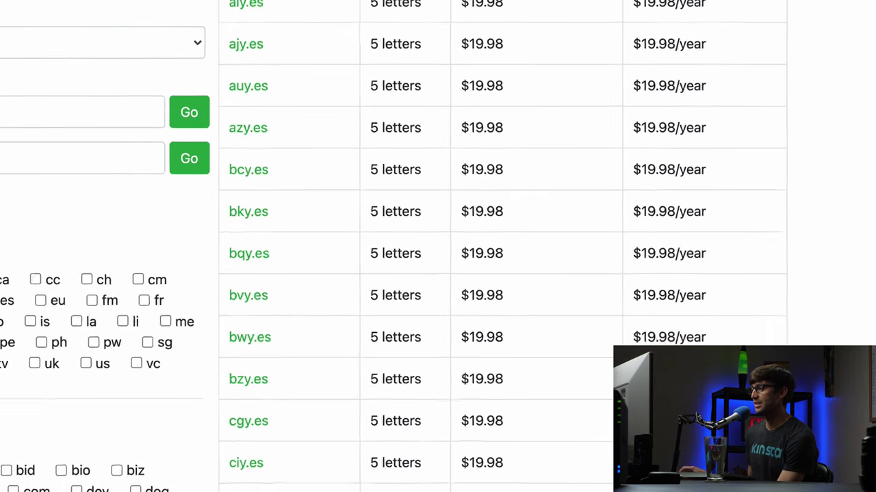
{"action": "scroll", "coordinate": [296, 383], "scroll_direction": "down", "scroll_amount": 3}
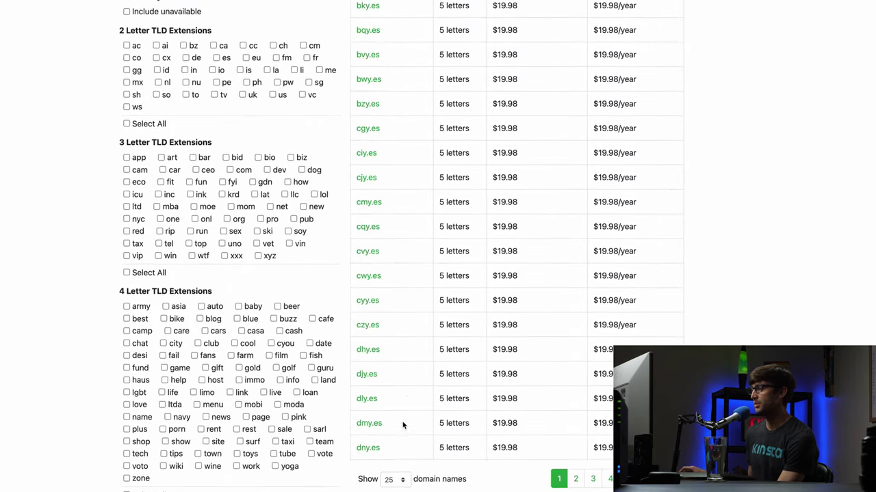
{"action": "left_click", "coordinate": [575, 477]}
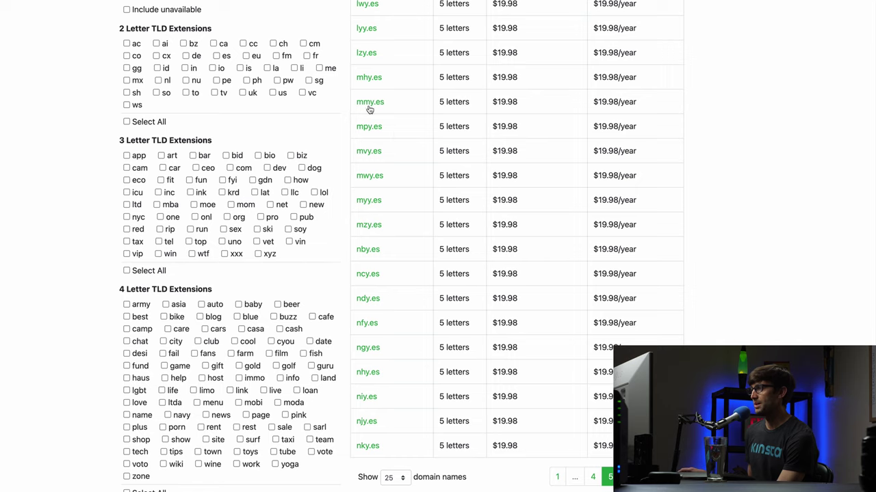
{"action": "scroll", "coordinate": [403, 255], "scroll_direction": "up", "scroll_amount": 4}
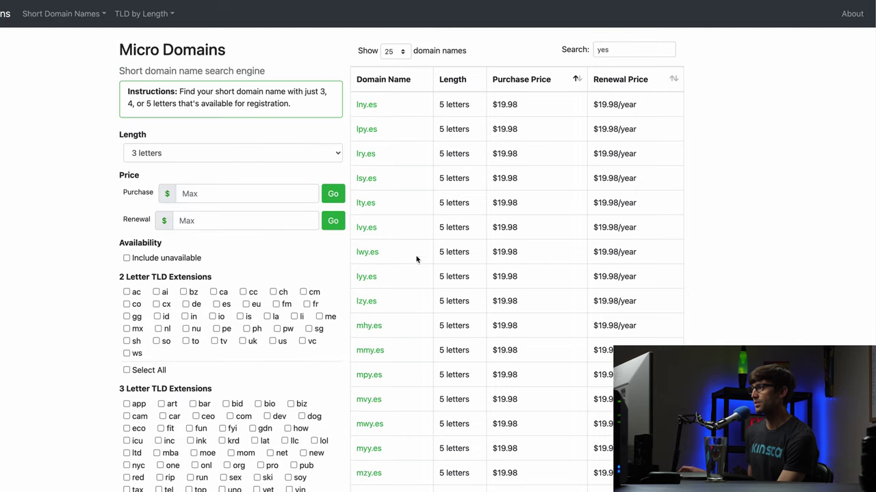
View the details of lny.es and follow its link to the other short .es domains to examine their purchase history graph
{"action": "left_click", "coordinate": [368, 105]}
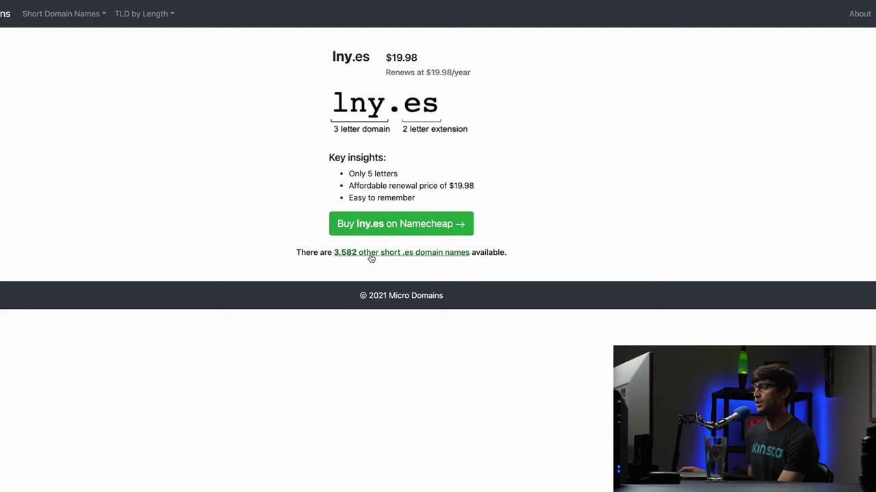
{"action": "left_click", "coordinate": [400, 252]}
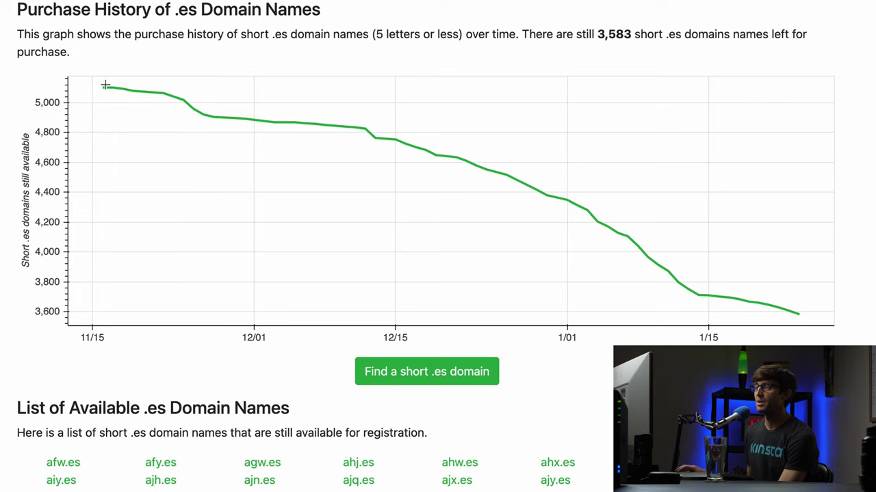
{"action": "mouse_move", "coordinate": [101, 88]}
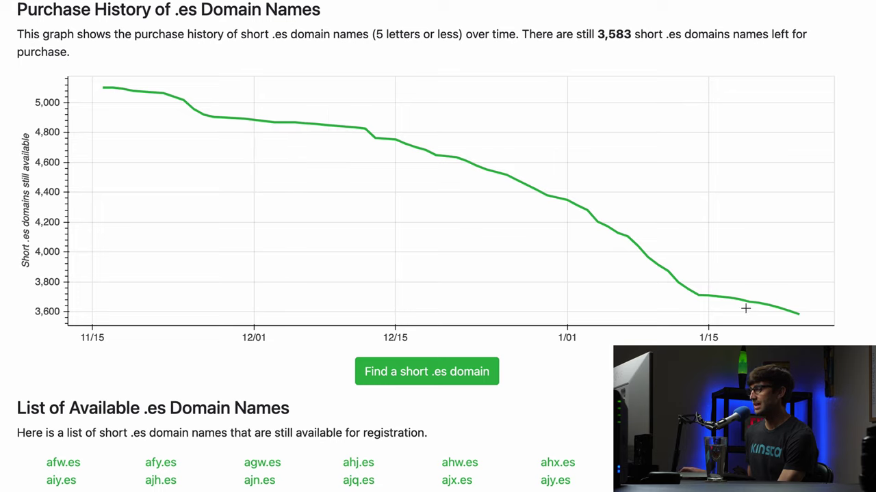
{"action": "mouse_move", "coordinate": [798, 312]}
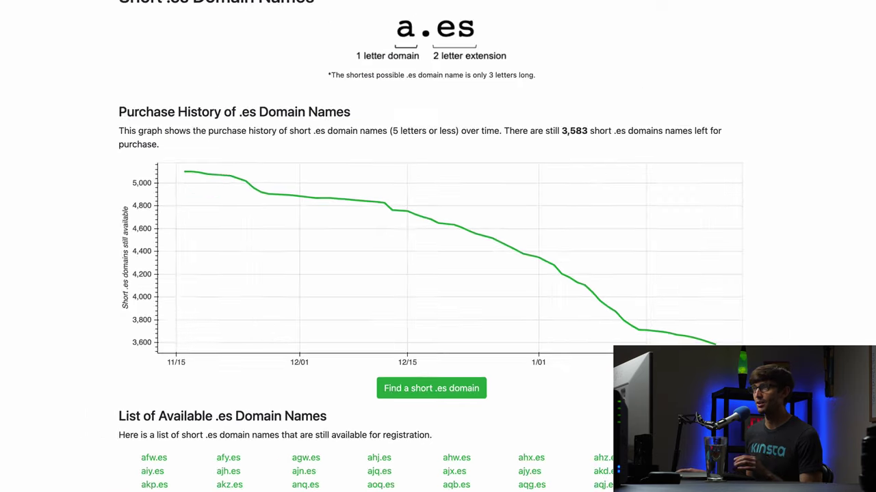
Load the micro.domains/io/ page and examine the sharp late-December drop and the latest point on its purchase history graph
{"action": "type", "text": "io/"}
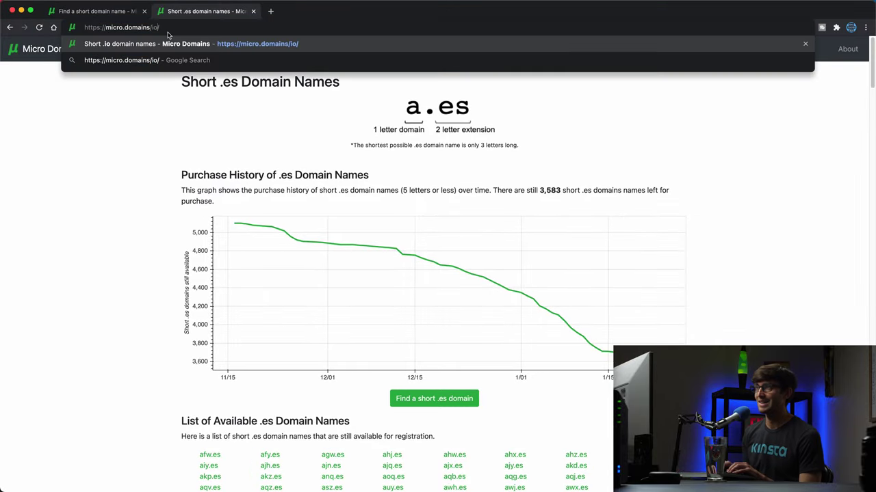
{"action": "key", "text": "Return"}
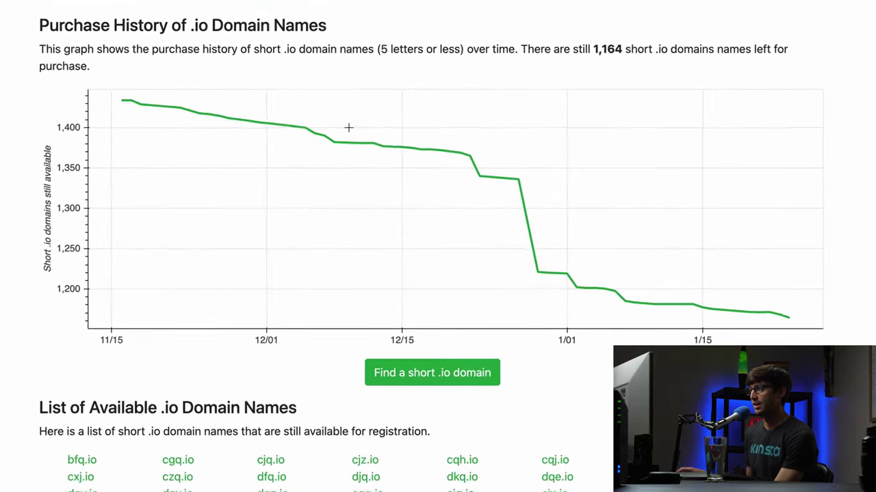
{"action": "mouse_move", "coordinate": [515, 179]}
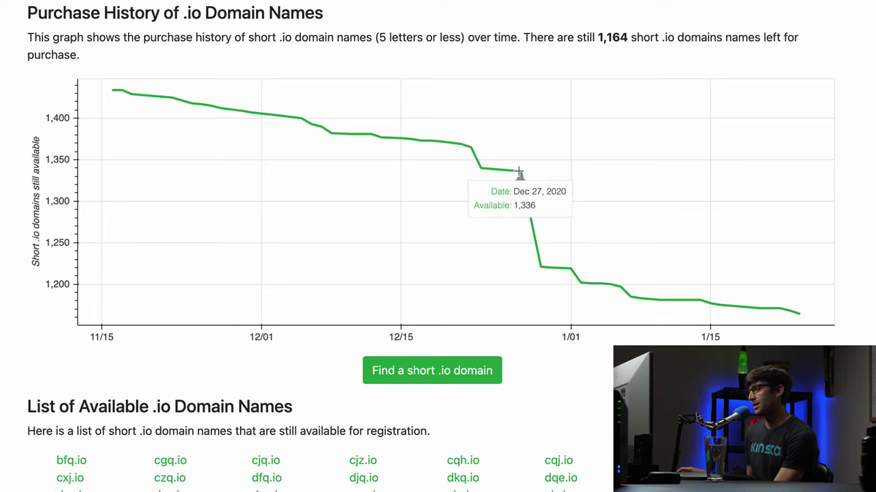
{"action": "mouse_move", "coordinate": [541, 267]}
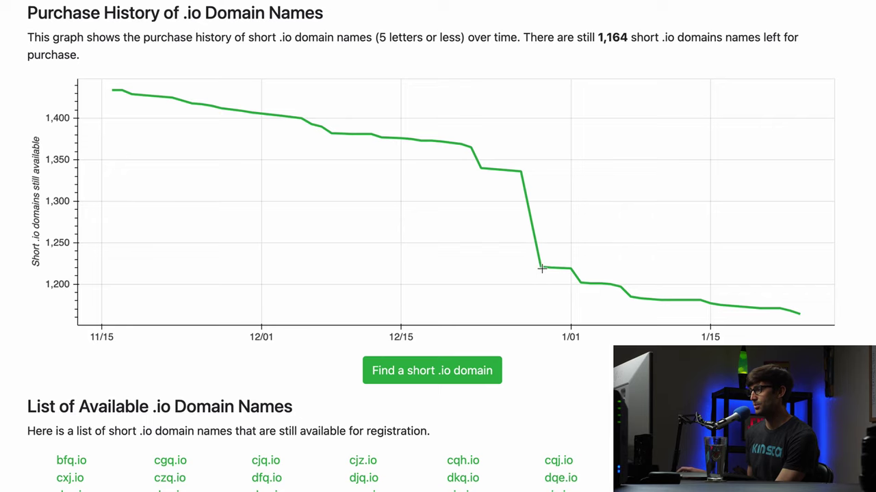
{"action": "mouse_move", "coordinate": [790, 312]}
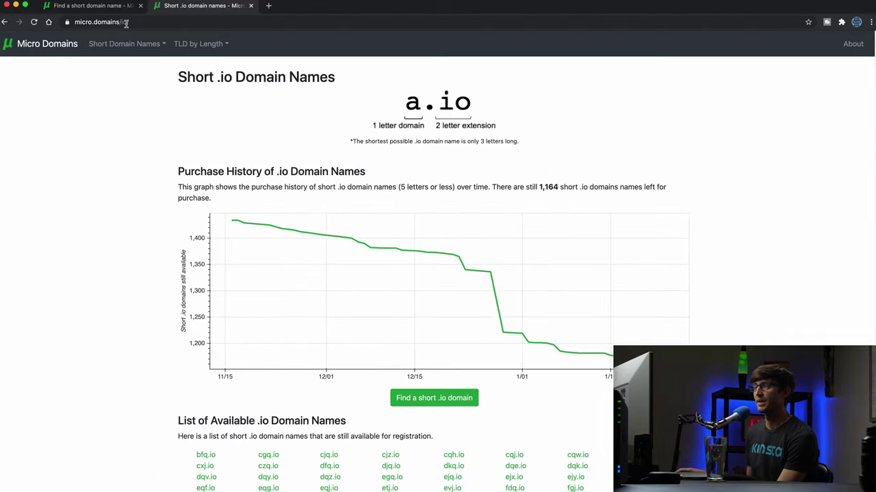
Load the micro.domains/com/ page to check the .com purchase history, and return to the domain search page
{"action": "double_click", "coordinate": [124, 22]}
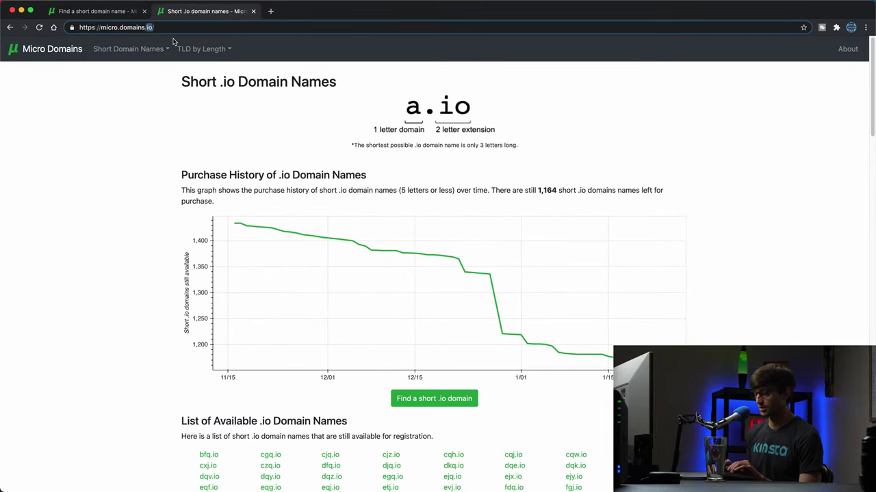
{"action": "type", "text": "com"}
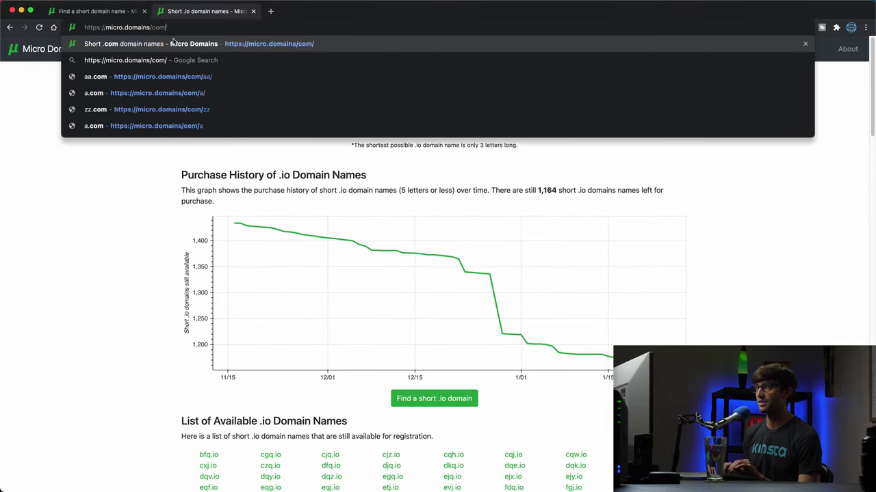
{"action": "key", "text": "Return"}
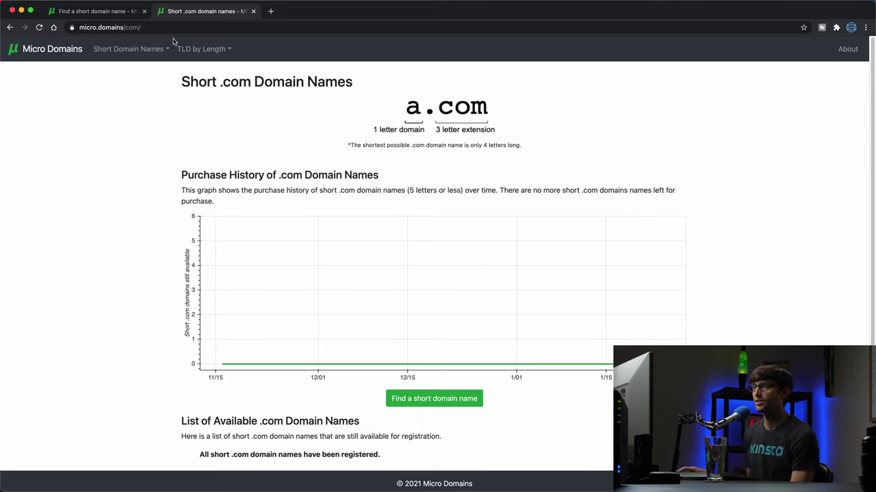
{"action": "left_click", "coordinate": [63, 50]}
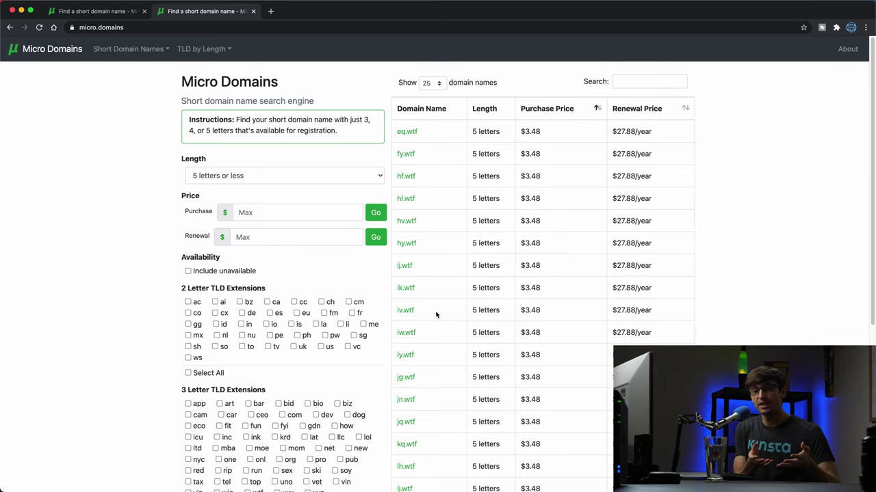
View the details of hv.wtf and its purchase offer on Namecheap, and close both pages
{"action": "left_click", "coordinate": [406, 221]}
{"action": "left_click", "coordinate": [411, 255]}
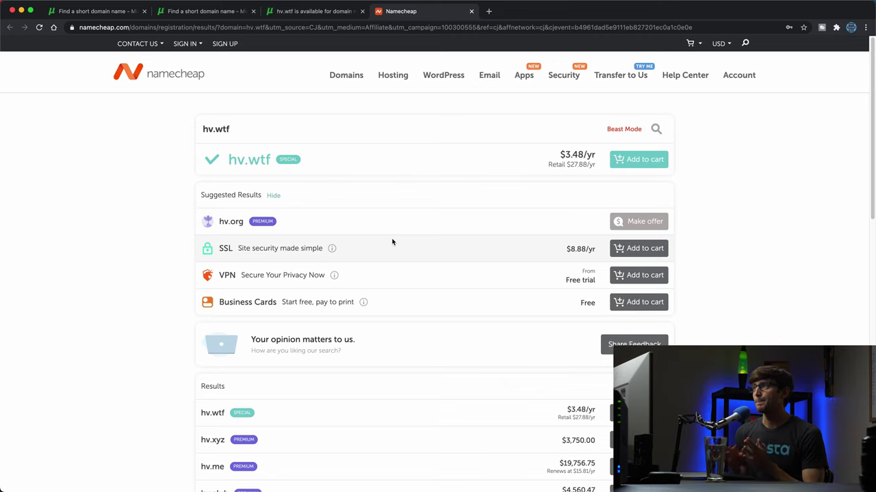
{"action": "left_click", "coordinate": [470, 11]}
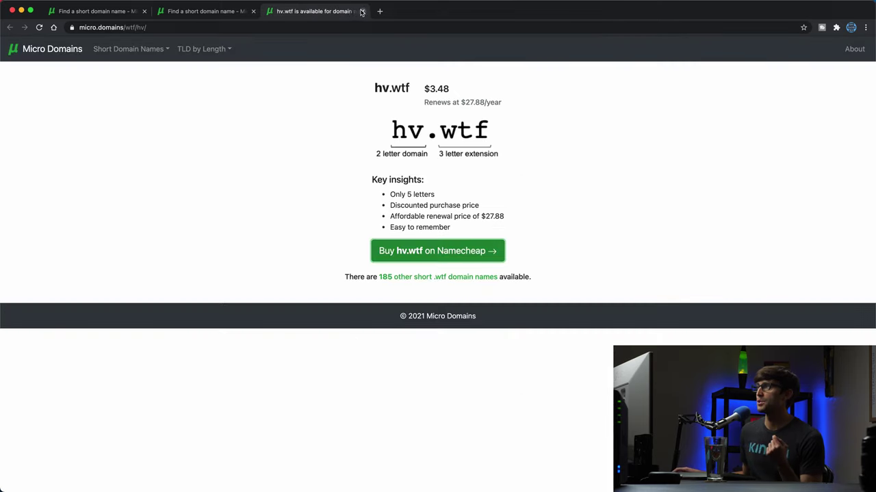
{"action": "left_click", "coordinate": [362, 12]}
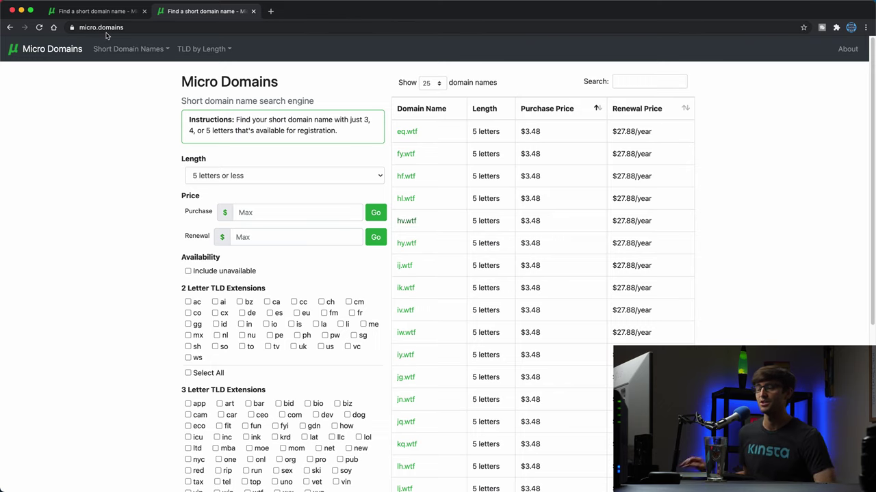